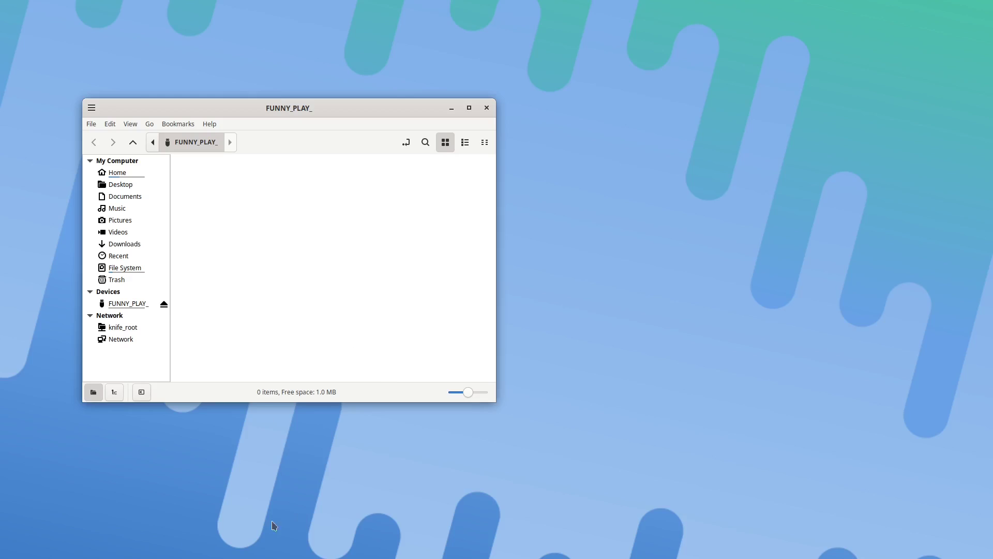
Step: Download the V1.06 firmware archive for the V1.1 FPGBC kit via Google Drive
click(497, 543)
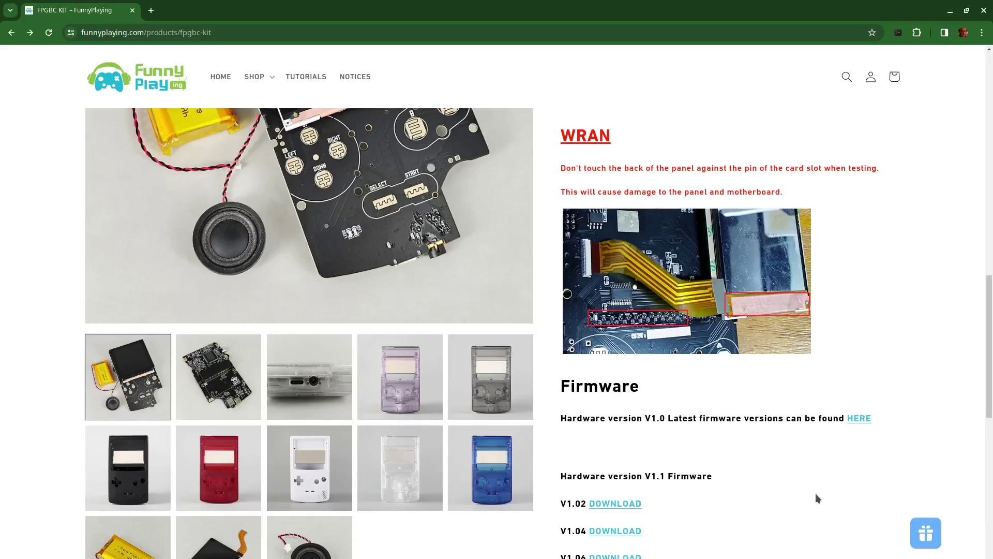
scroll(816, 497, down, 2)
scroll(763, 509, down, 1)
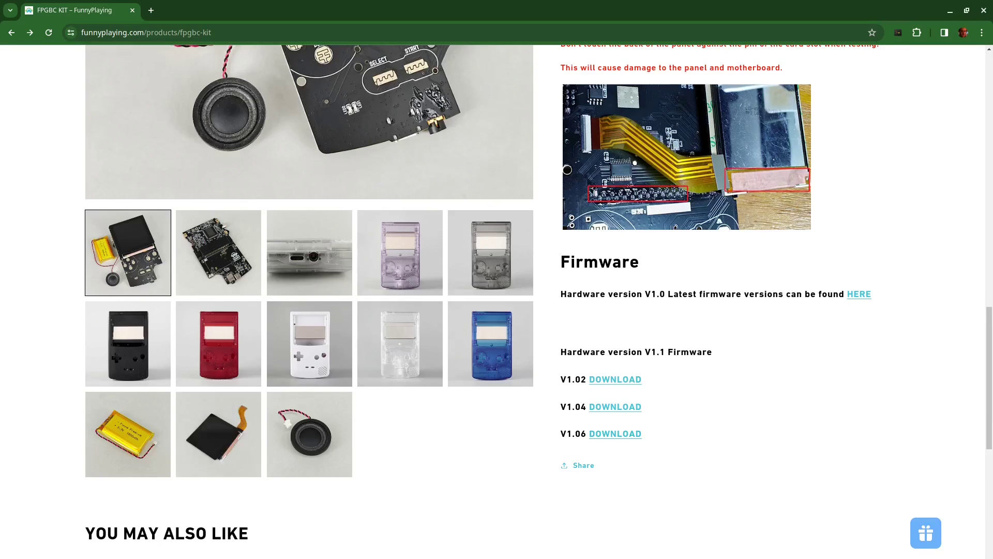
click(66, 535)
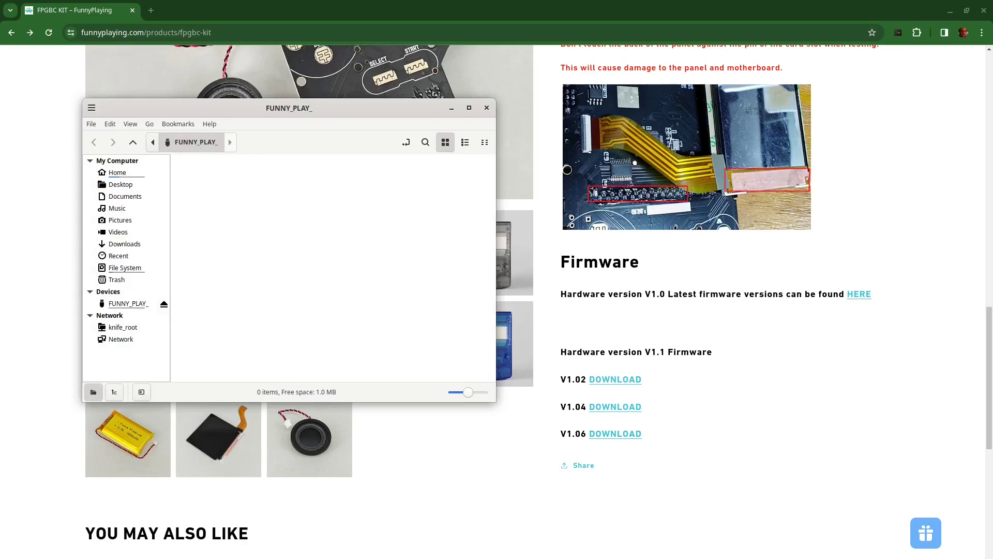
click(629, 436)
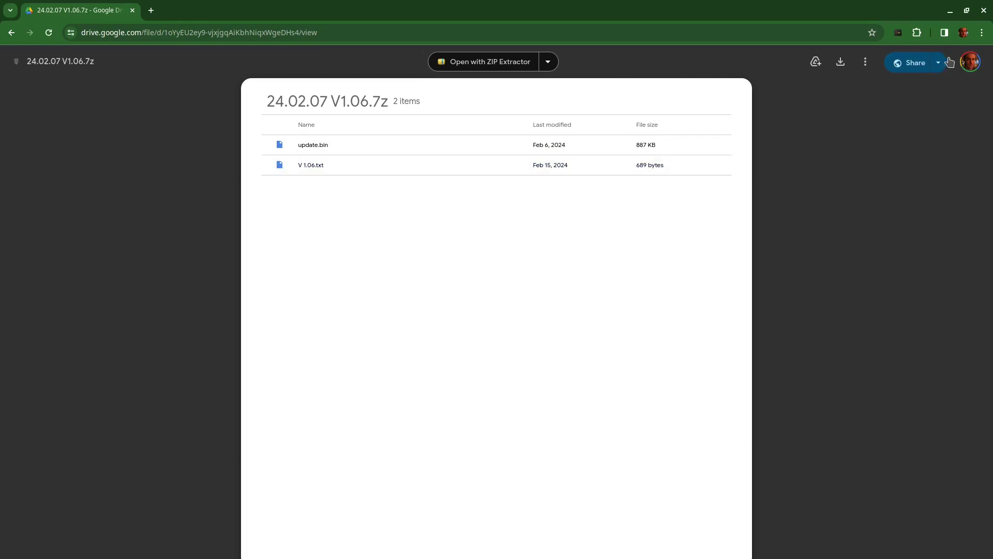
click(840, 63)
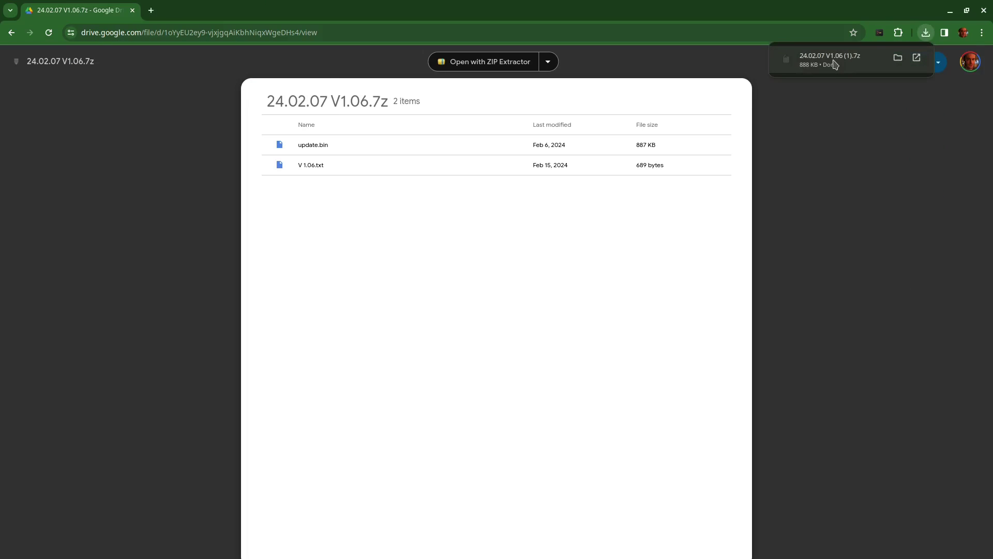
Step: Drag update.bin from the opened .7z archive into the FUNNY_PLAY_ window, then eject FUNNY_PLAY_
click(831, 59)
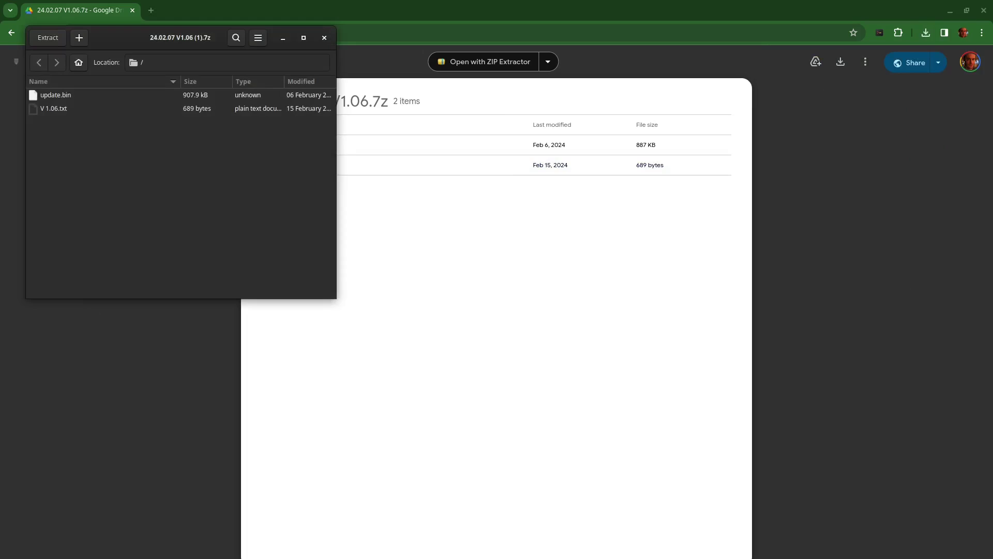
click(63, 543)
drag(239, 108, 454, 100)
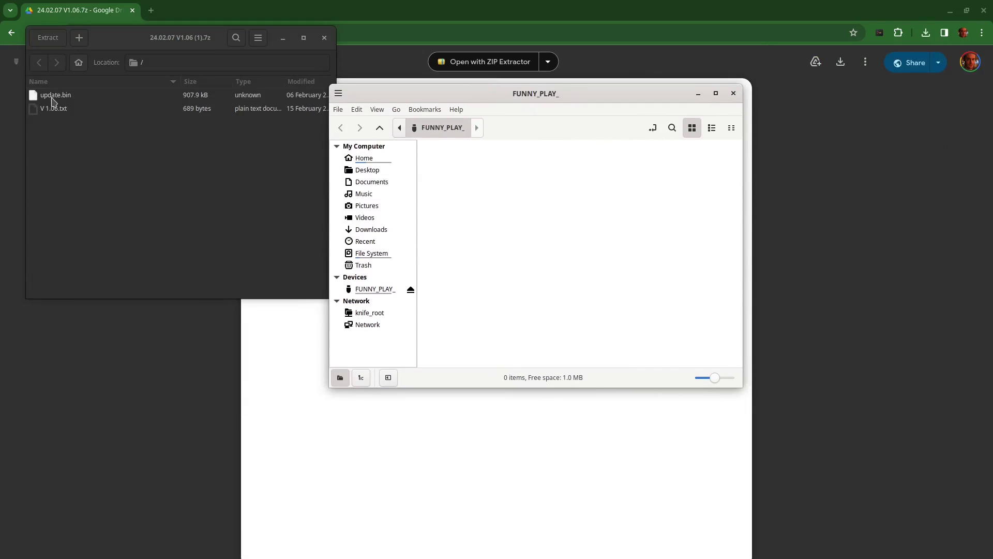
drag(54, 96, 469, 190)
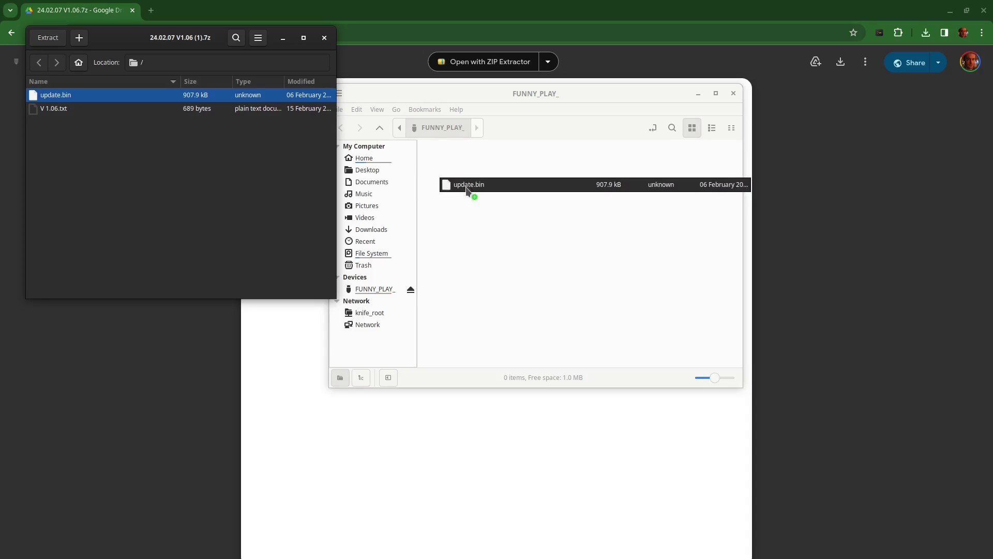
drag(466, 187, 466, 187)
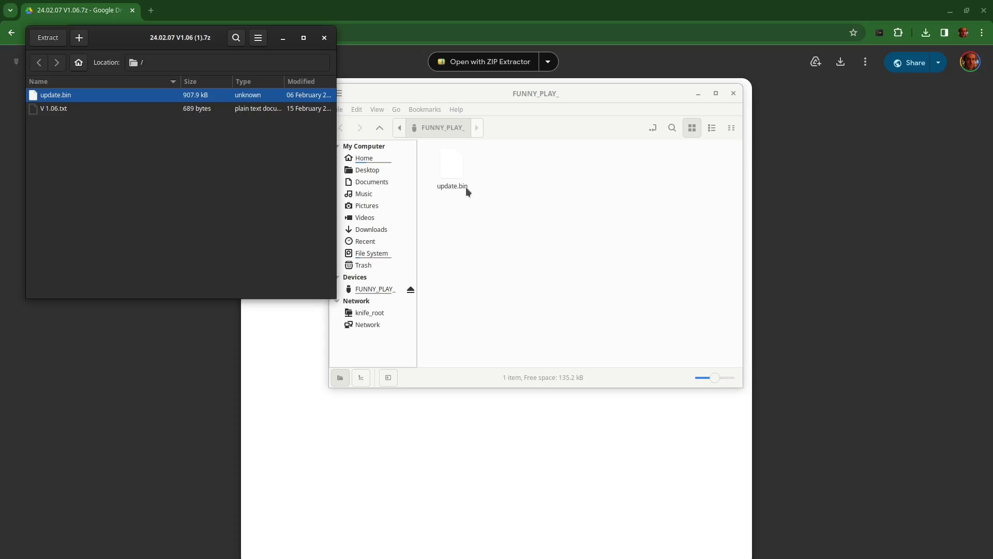
click(410, 290)
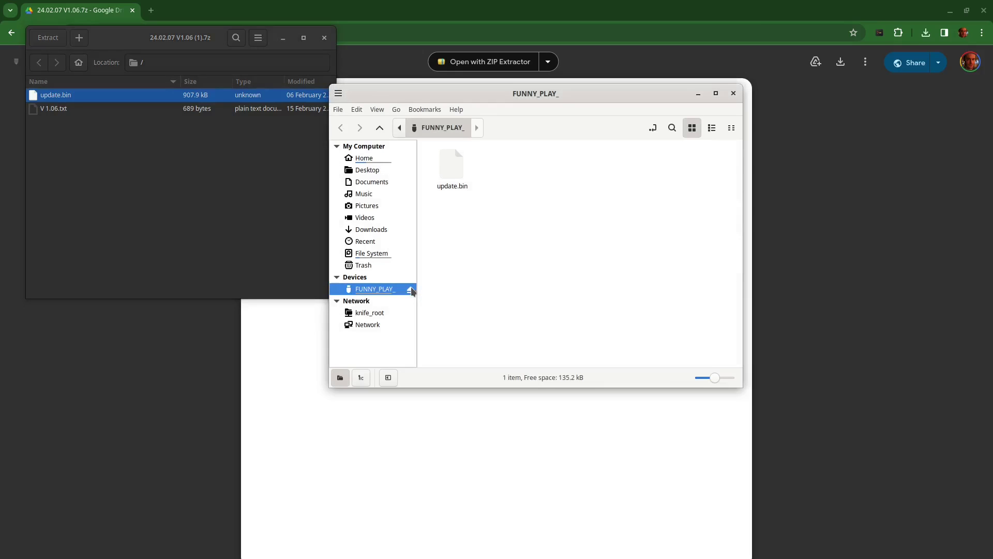